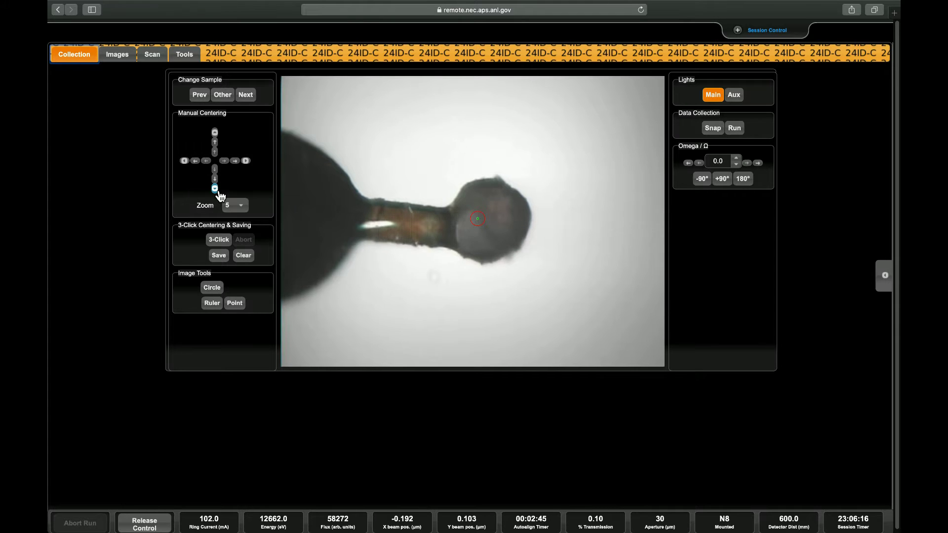
- Center the loop's neck, where it meets the stem, with 3-Click centering and save that position
left_click(220, 243)
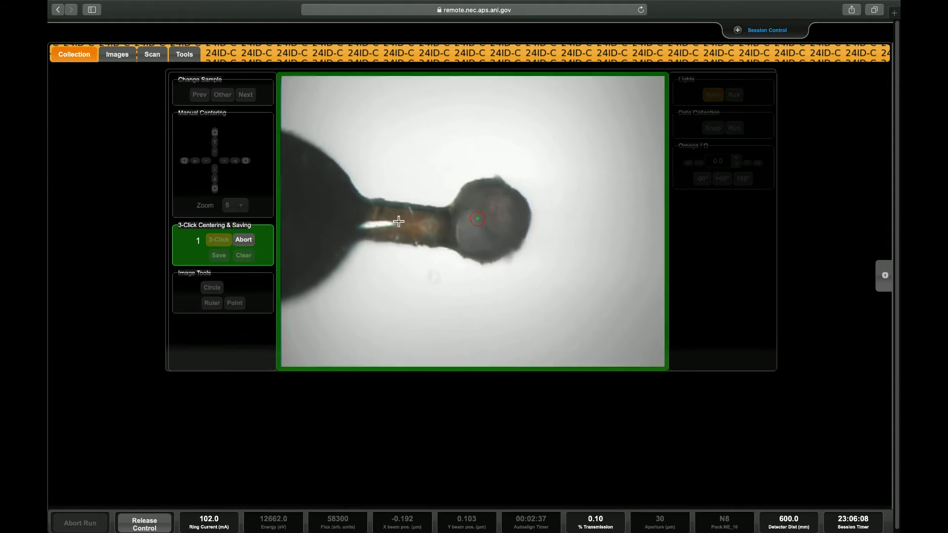
left_click(455, 234)
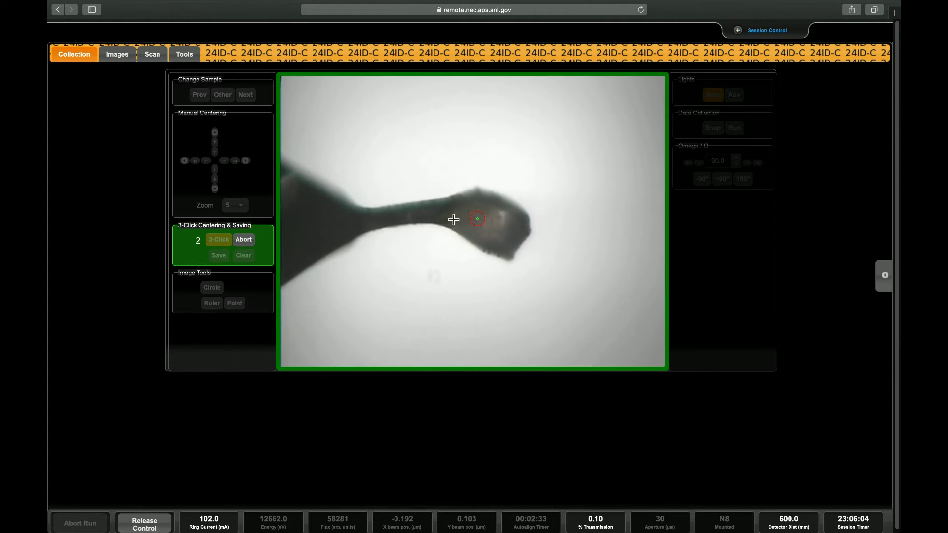
left_click(453, 219)
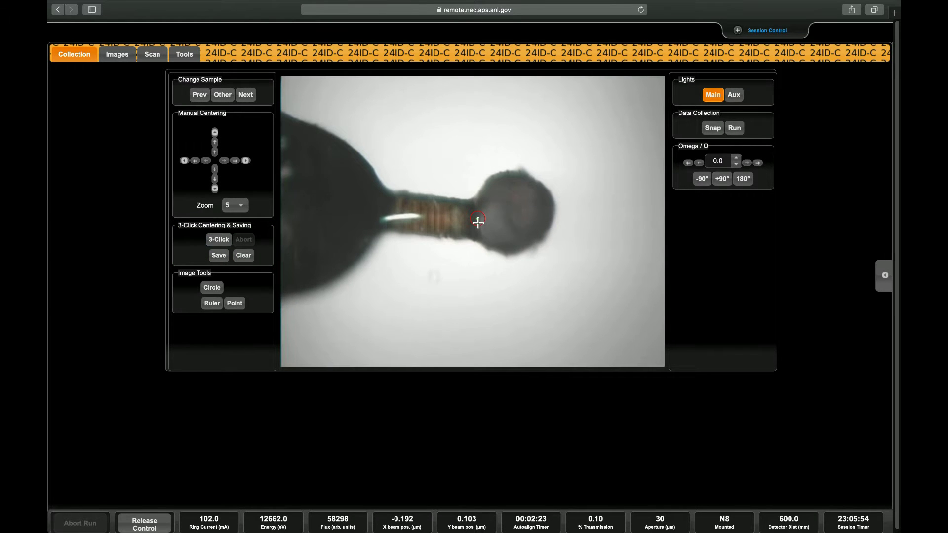
left_click(218, 261)
- Center the outer tip of the loop on the beam with 3-Click centering
left_click(219, 239)
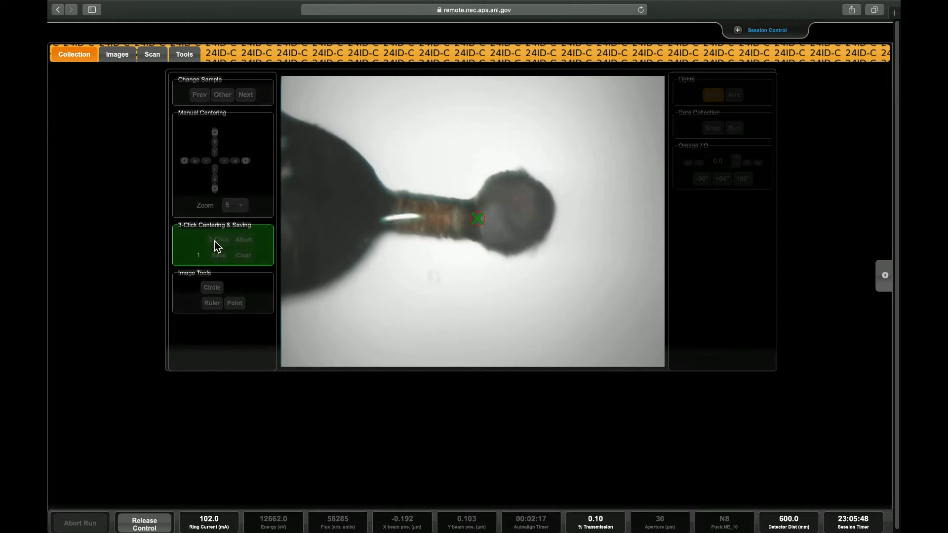
left_click(553, 211)
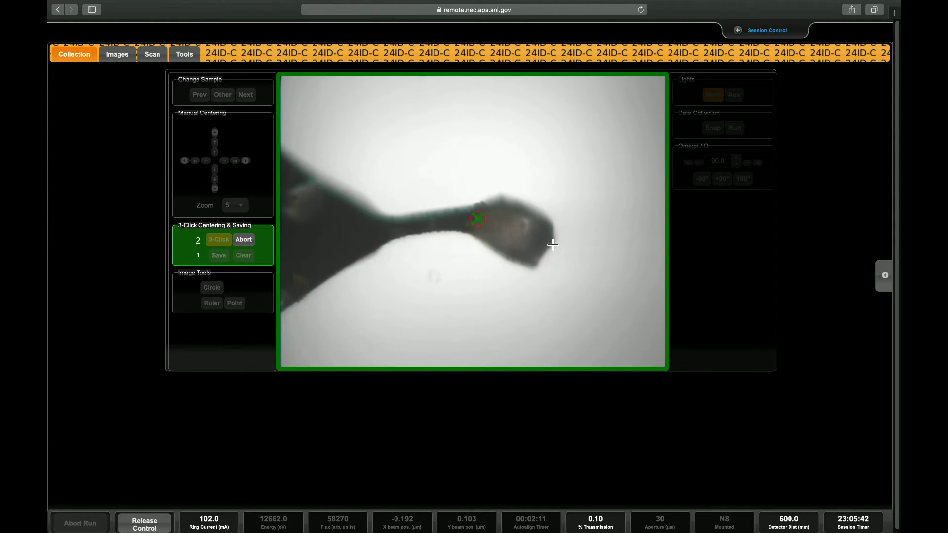
left_click(552, 245)
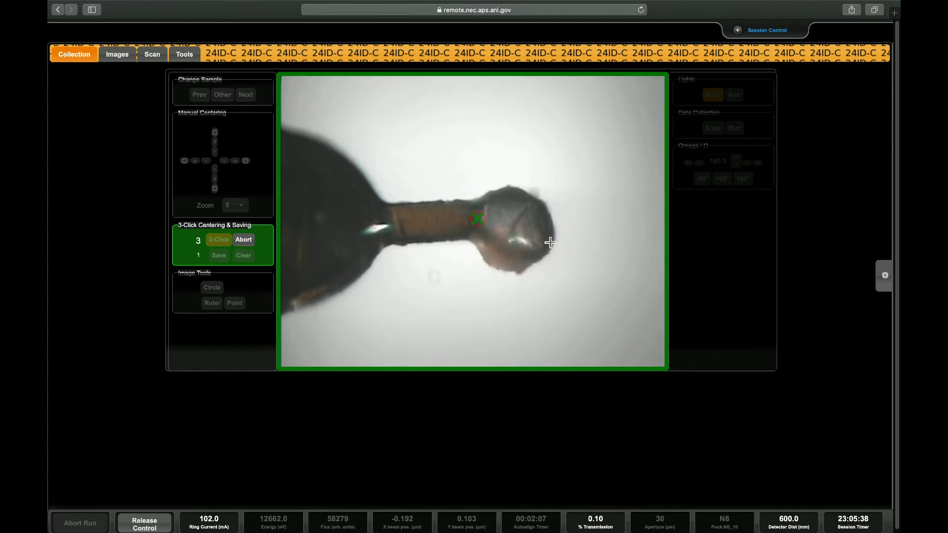
left_click(550, 243)
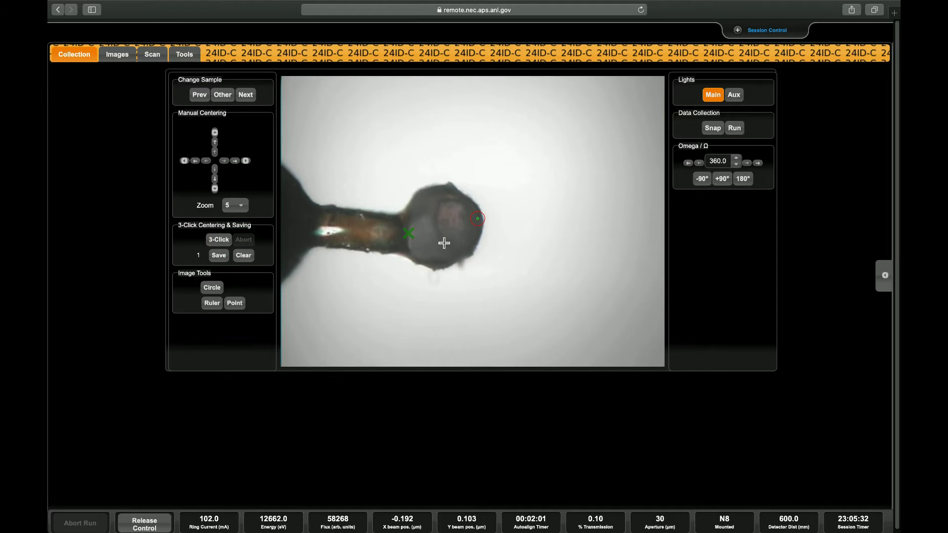
- Repeat the 3-Click centering slightly inside the loop's tip and save it as the second position
left_click(227, 243)
left_click(477, 230)
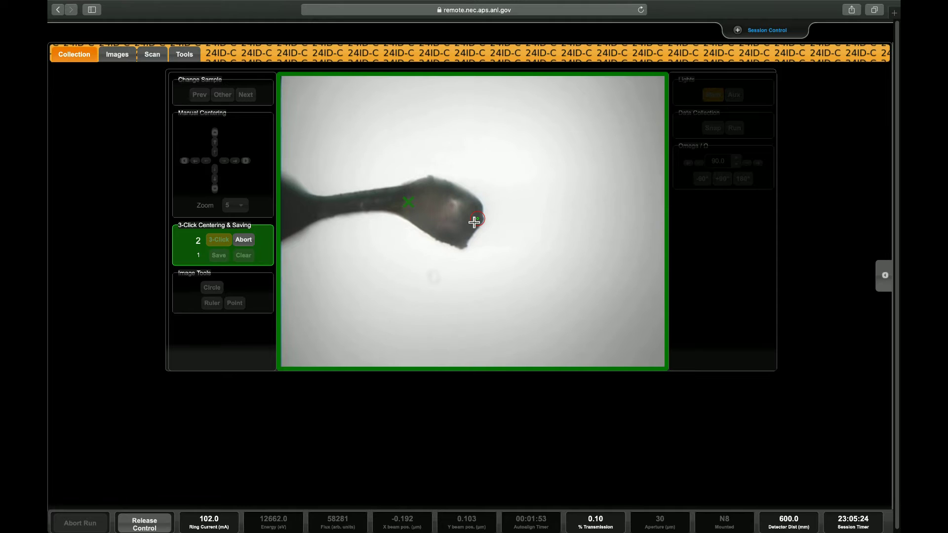
left_click(474, 222)
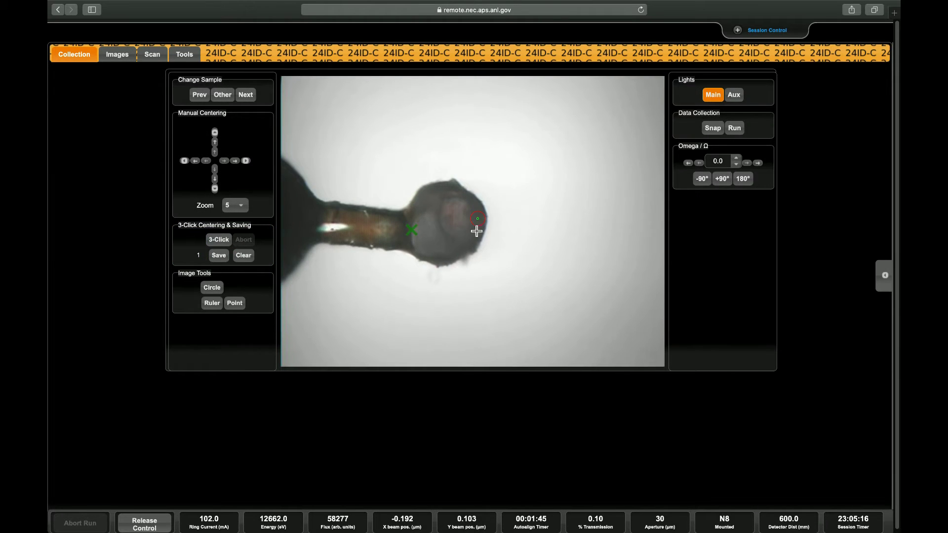
left_click(220, 257)
left_click(220, 257)
left_click(412, 231)
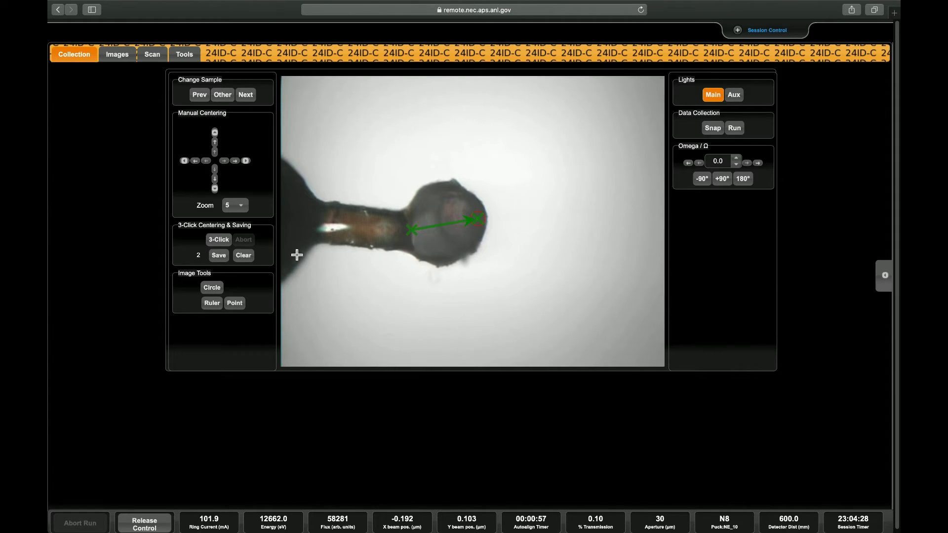
- Set up a line scan between the two saved positions with a 70 µm aperture
left_click(157, 55)
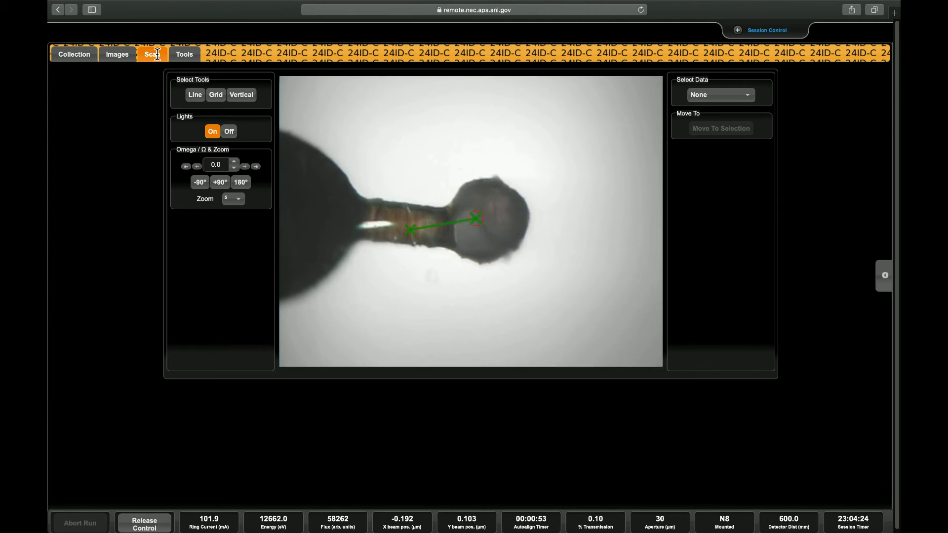
left_click(196, 95)
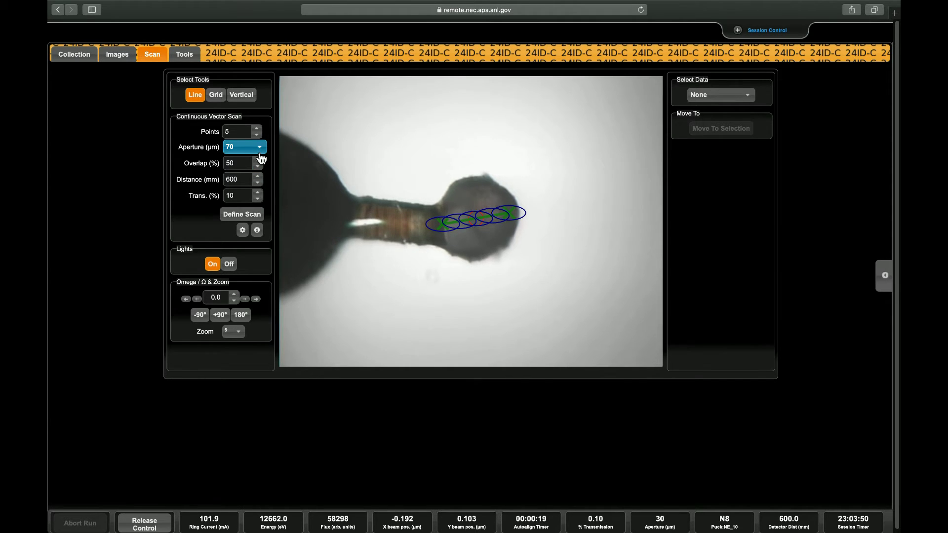
left_click(260, 152)
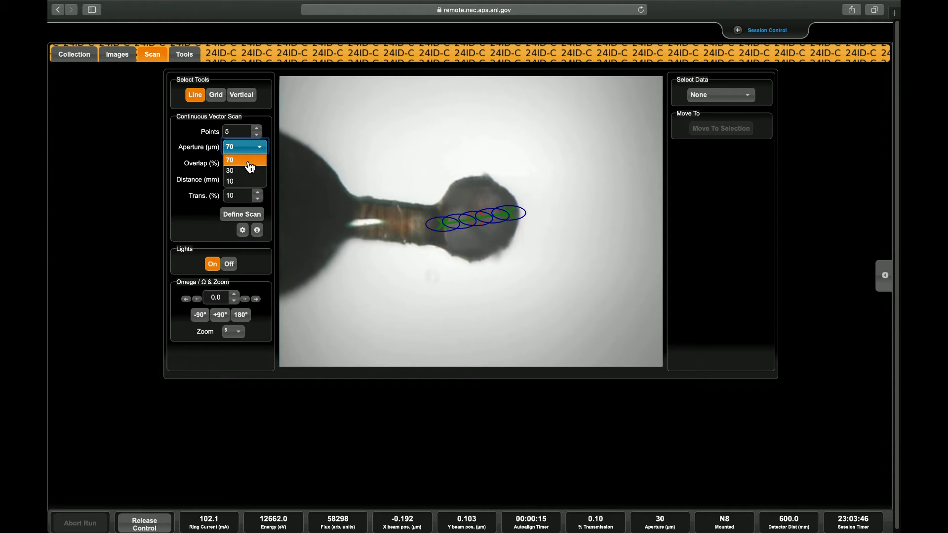
left_click(250, 167)
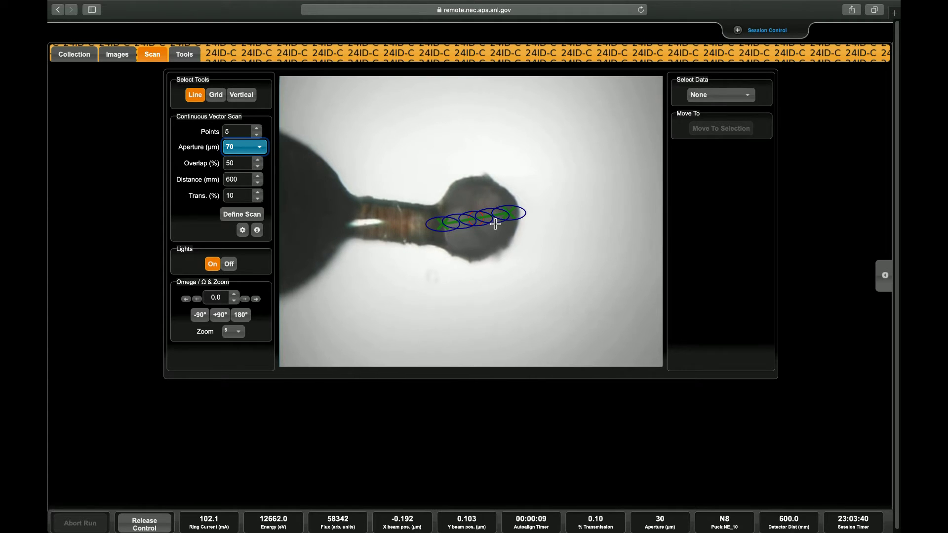
- Try different numbers of scan points along the line and set the scan to 4 points
left_click(256, 135)
left_click(257, 135)
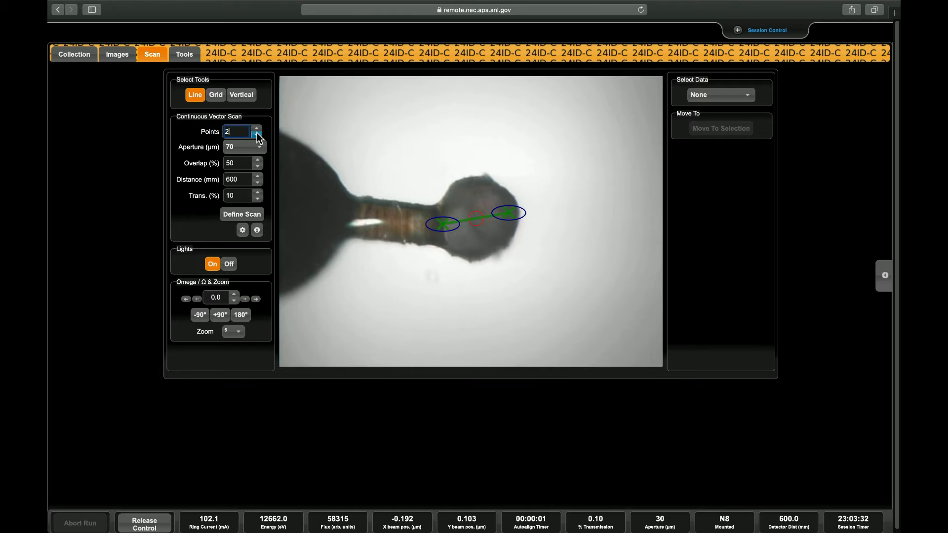
left_click(257, 129)
left_click(257, 129)
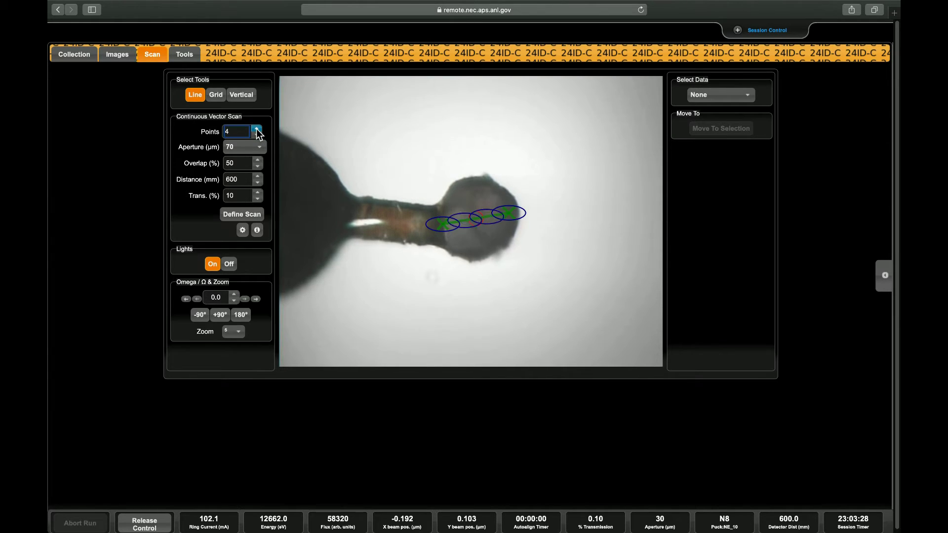
left_click(256, 129)
left_click(256, 129)
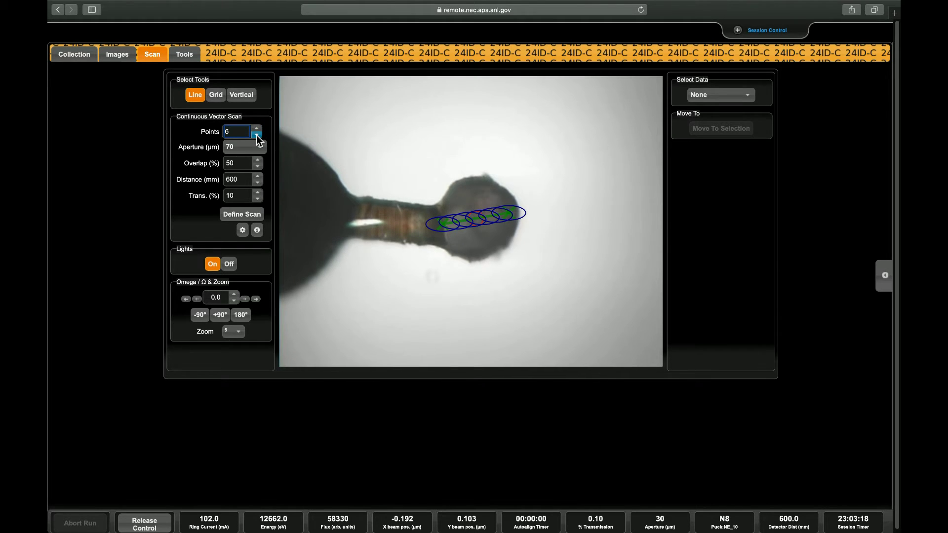
left_click(256, 135)
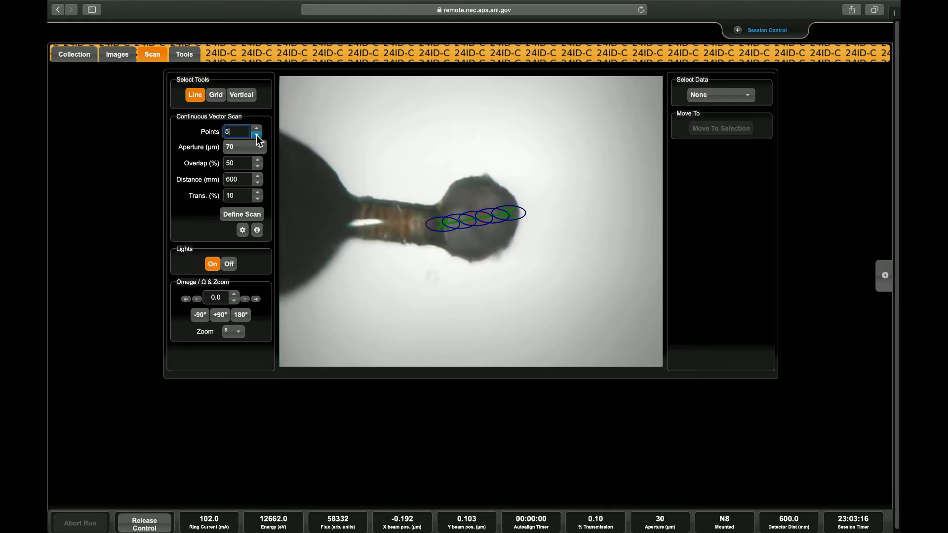
left_click(256, 135)
left_click(256, 129)
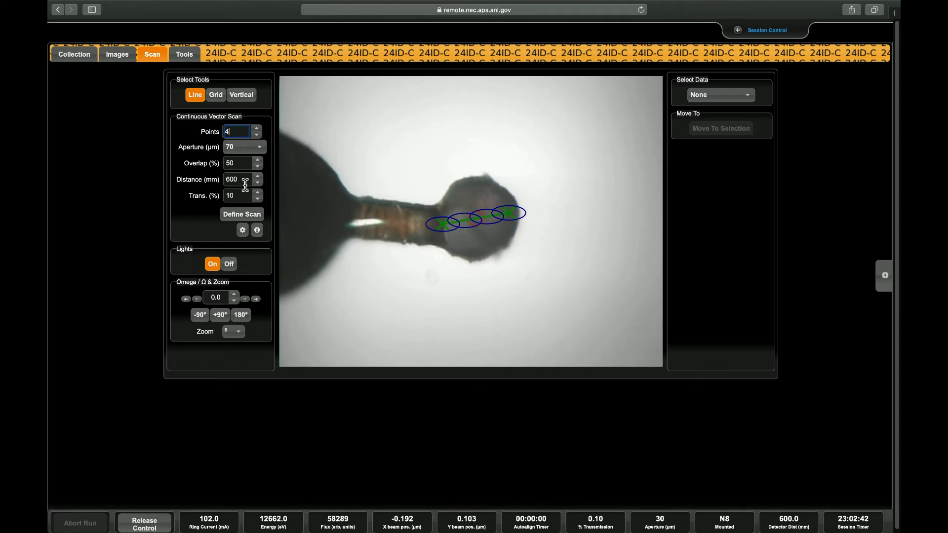
- Re-enter the scan's detector distance as 600 mm
left_click(228, 183)
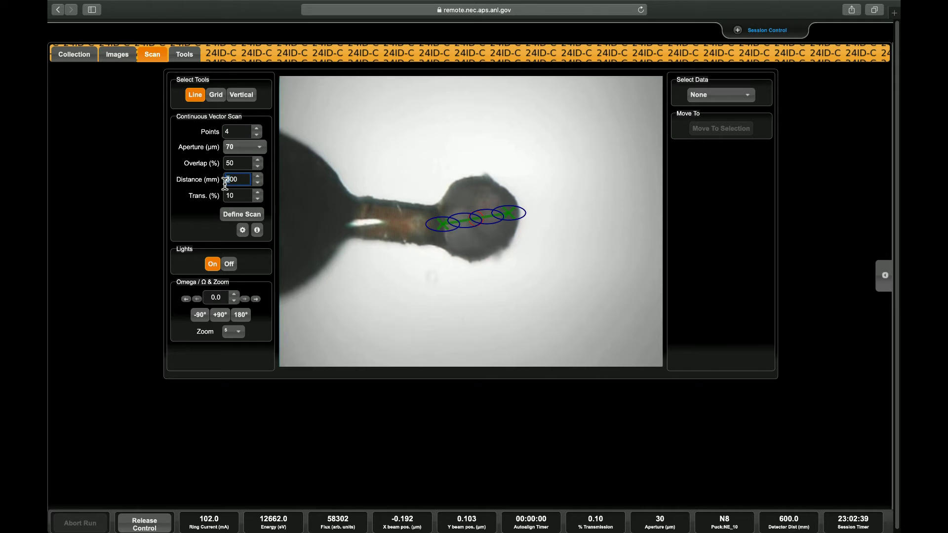
key("Delete")
type("5")
key("BackSpace")
type("6")
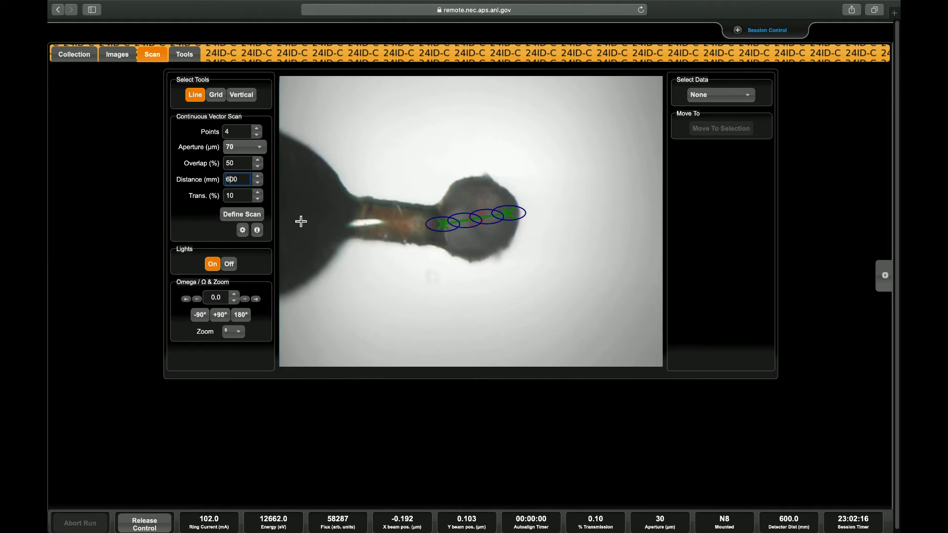
- Define the line scan and commit it to start collecting data, keeping the commit dialog clear of the loop
left_click(249, 217)
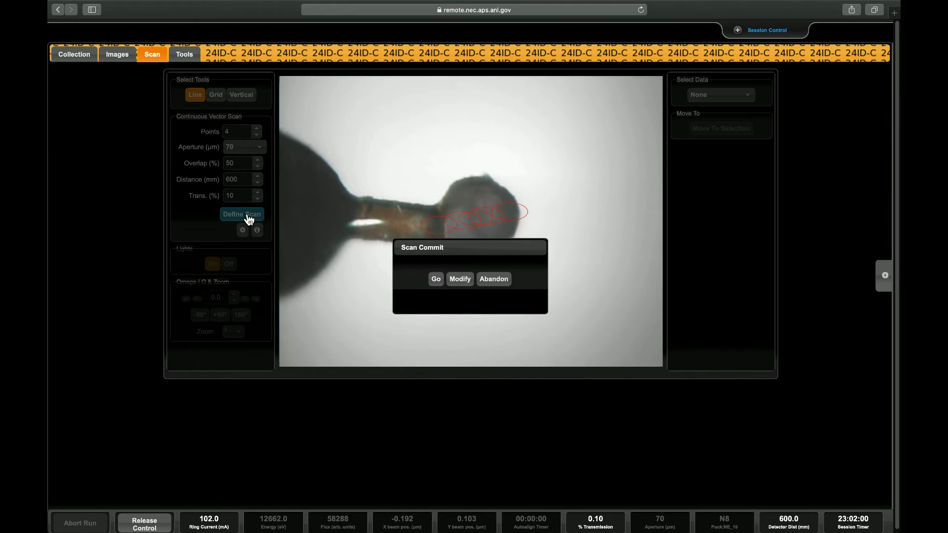
left_click_drag(497, 253, 578, 295)
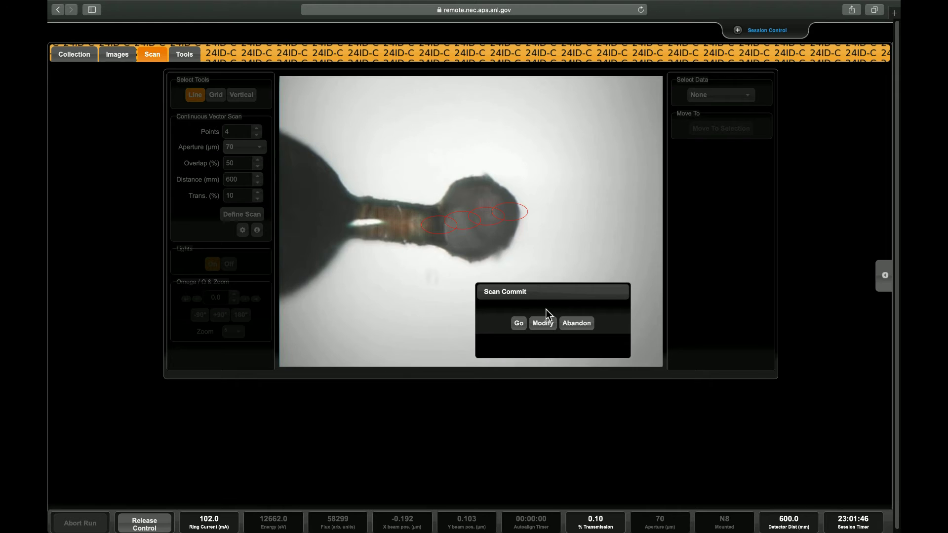
left_click(523, 328)
left_click(519, 326)
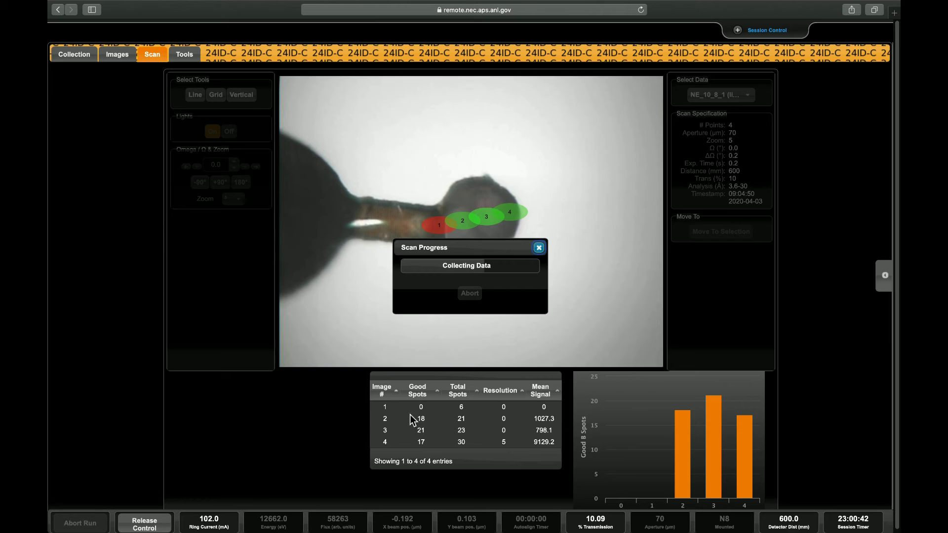
- Examine the diffraction images for scan points 1 and 2
left_click(398, 409)
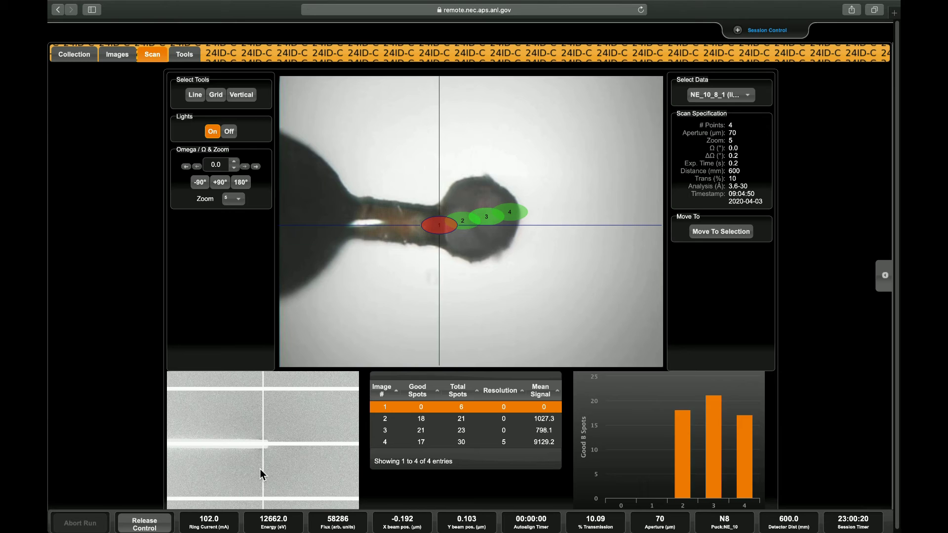
mouse_move(675, 443)
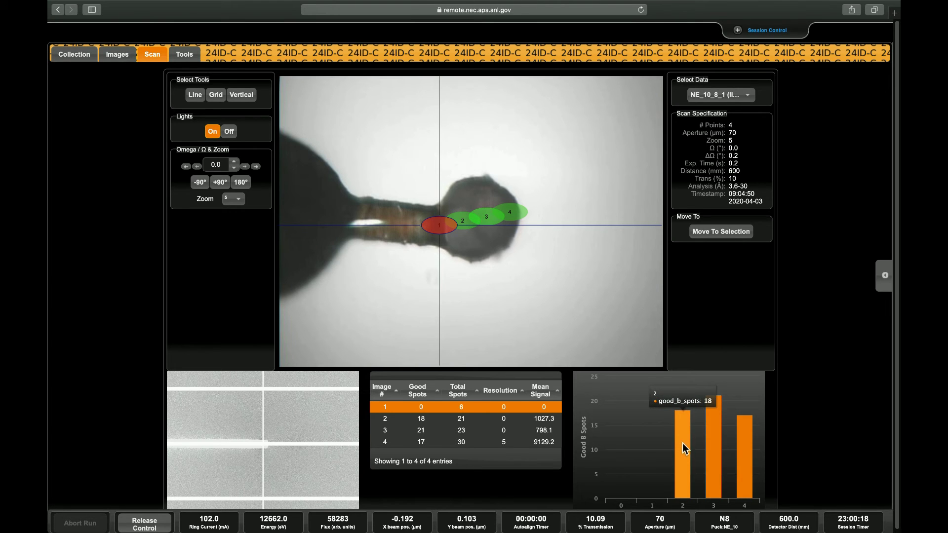
left_click(686, 444)
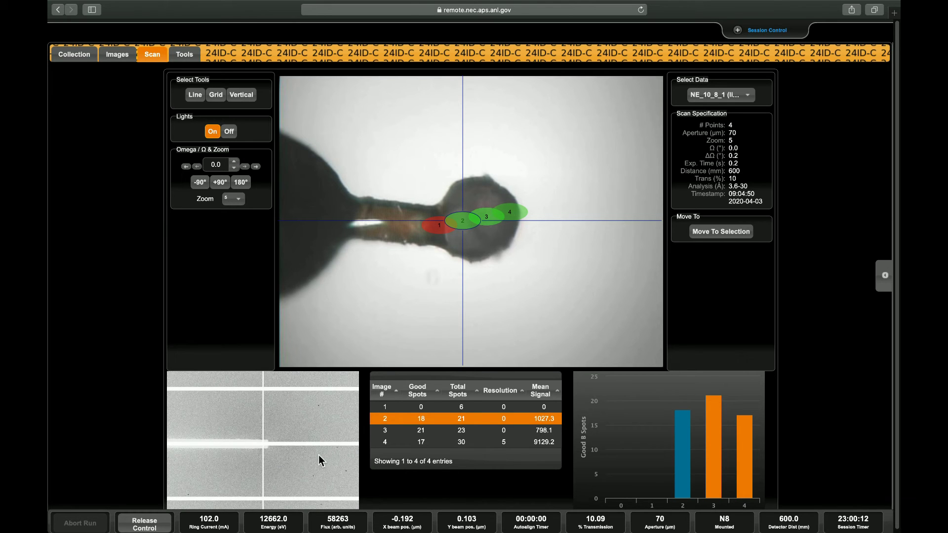
- Select scan point 3 and move the sample to that position
left_click(496, 221)
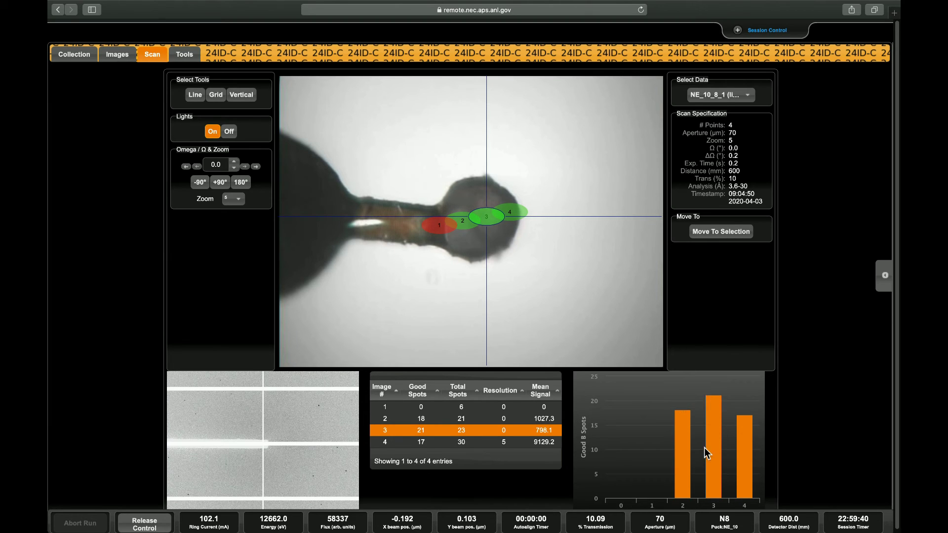
mouse_move(709, 447)
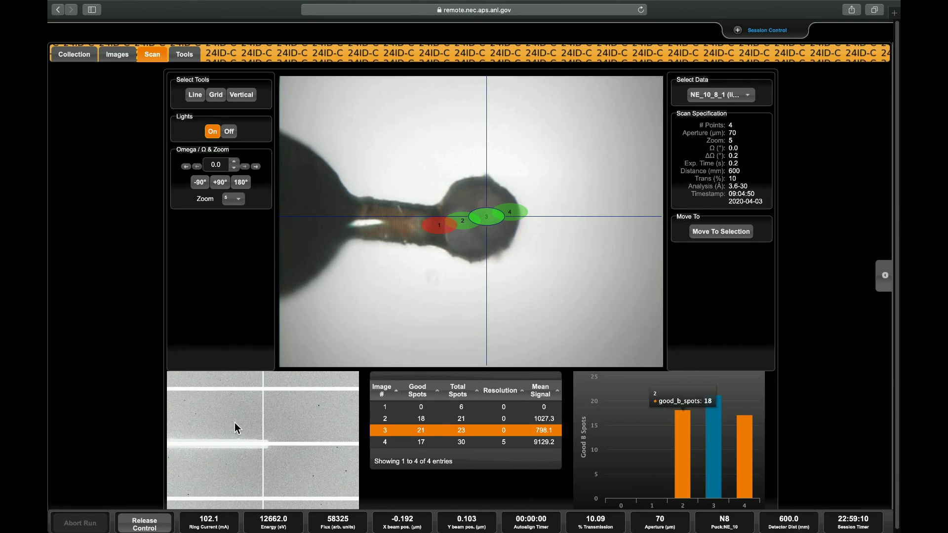
left_click(722, 232)
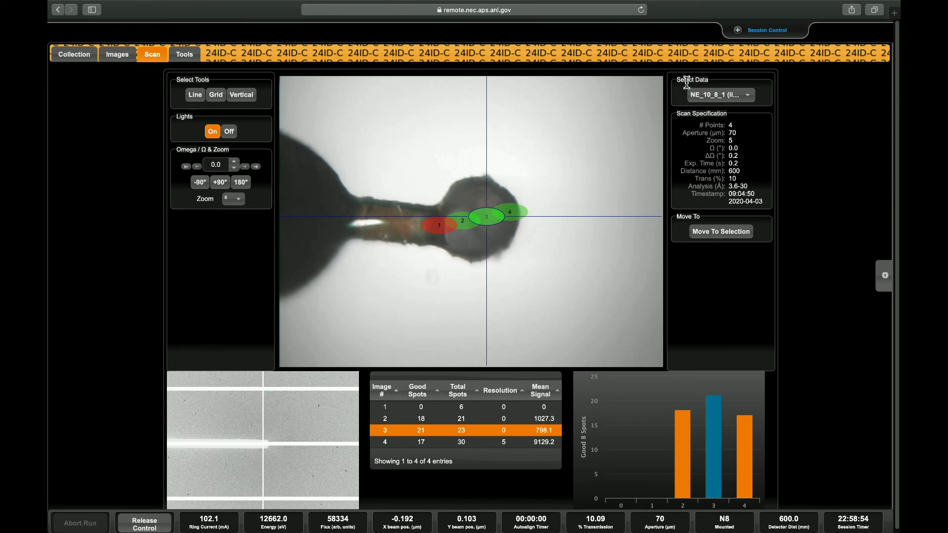
- Check the list of saved scans and the sample's new position in the collection view
left_click(744, 96)
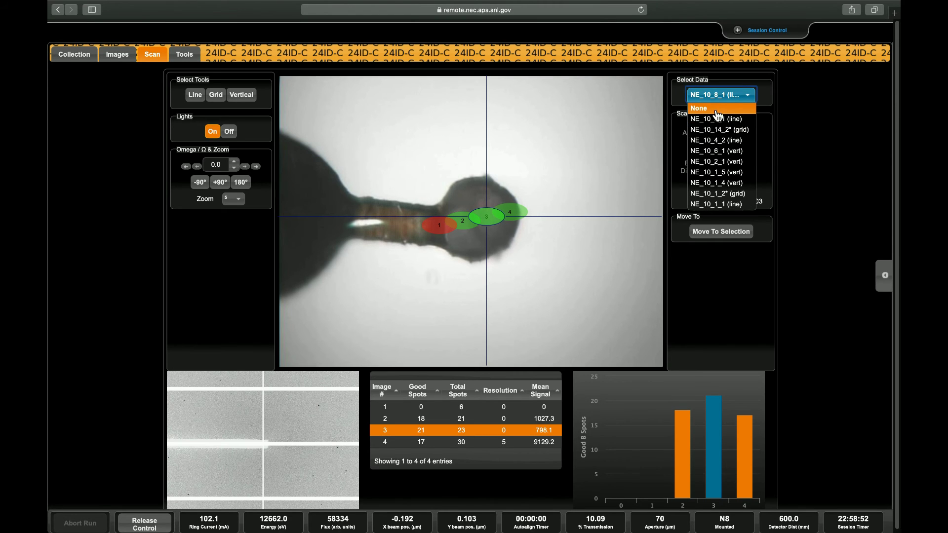
left_click(637, 126)
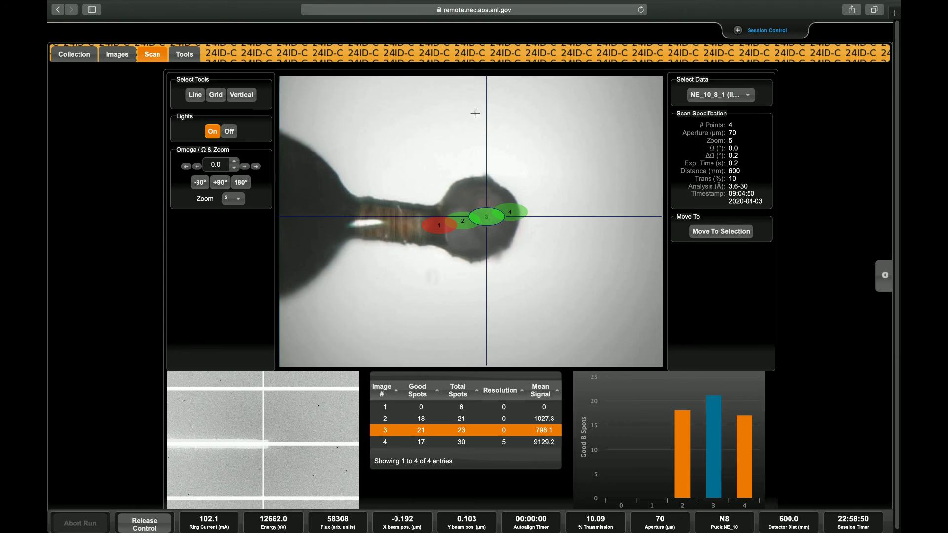
left_click(66, 54)
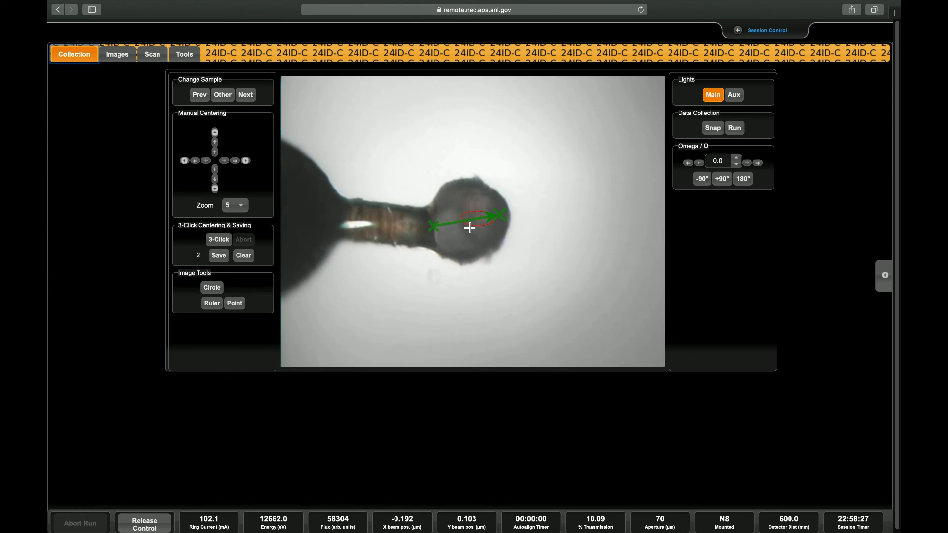
- Review the results of the saved line scan NE_10_4_2 and return to the NE_10_8_1 line scan
left_click(153, 57)
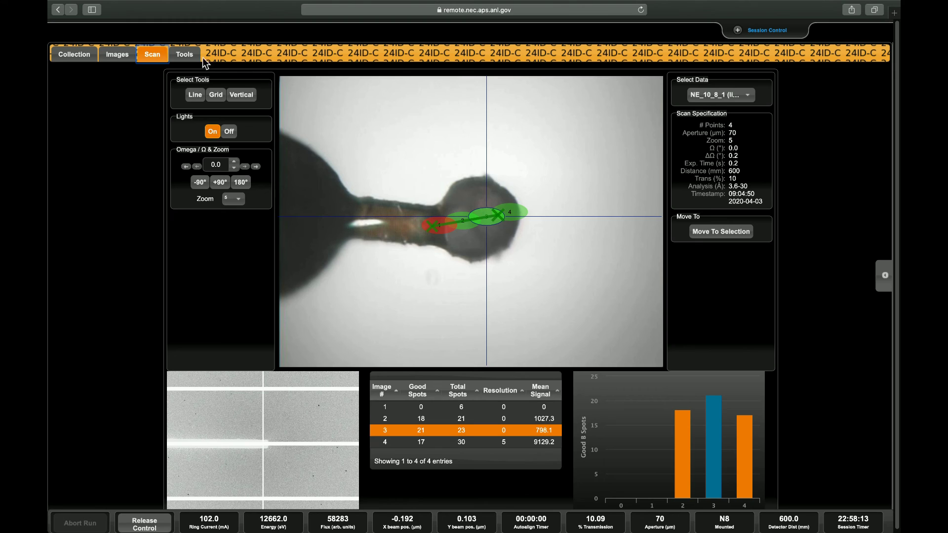
left_click(752, 101)
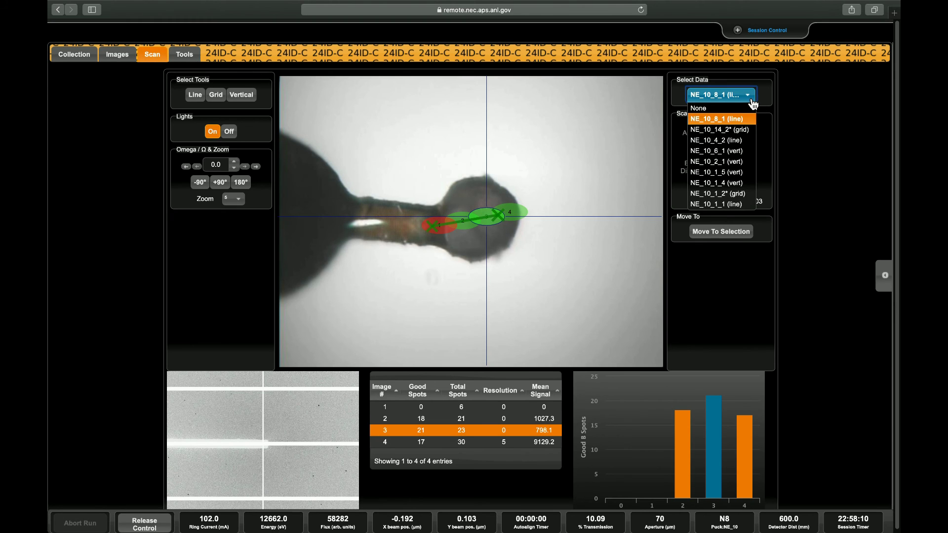
left_click(722, 141)
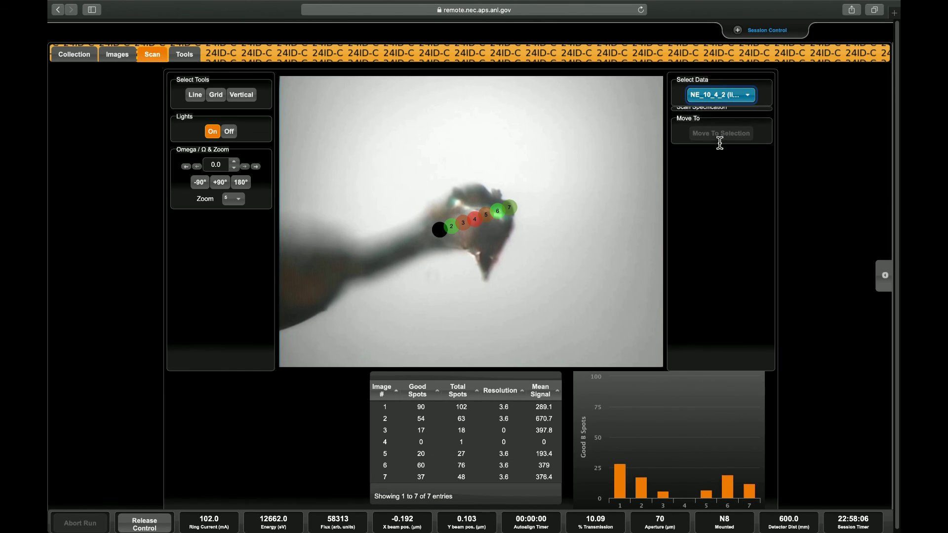
left_click(731, 101)
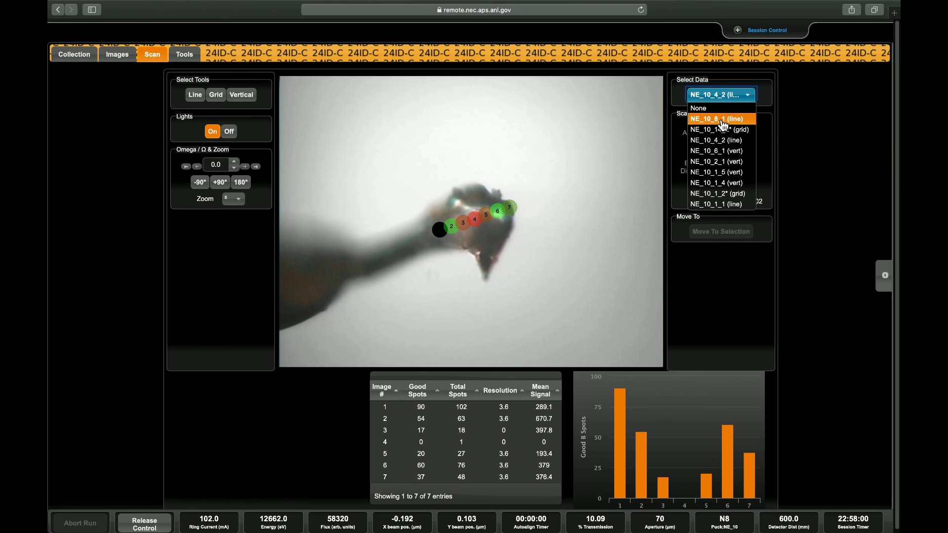
left_click(713, 119)
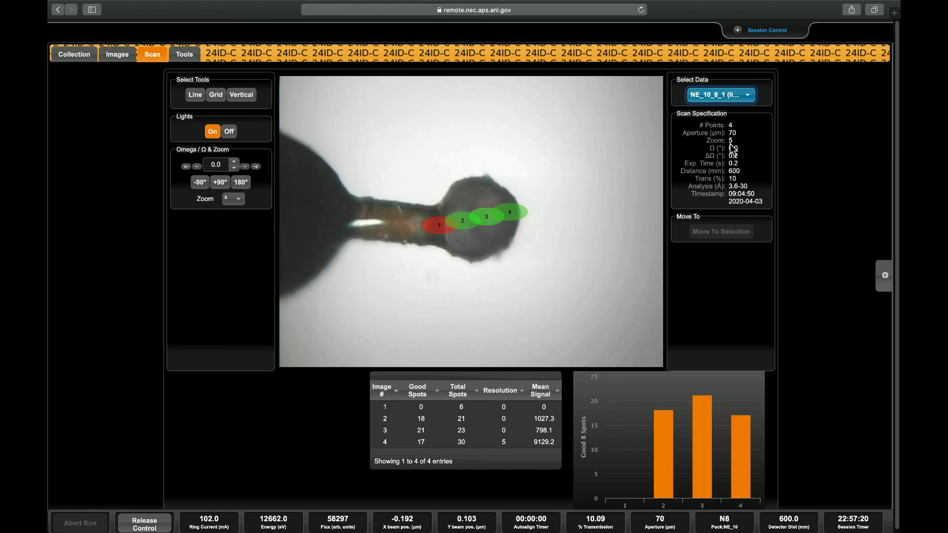
- Move the sample to point 4 of the NE_10_8_1 line scan and set the displayed scan data to None
left_click(726, 97)
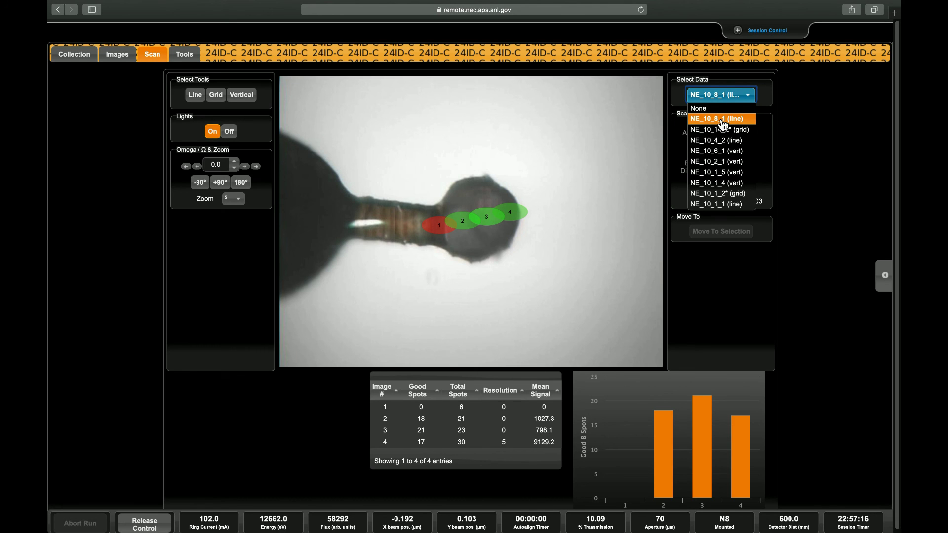
left_click(723, 124)
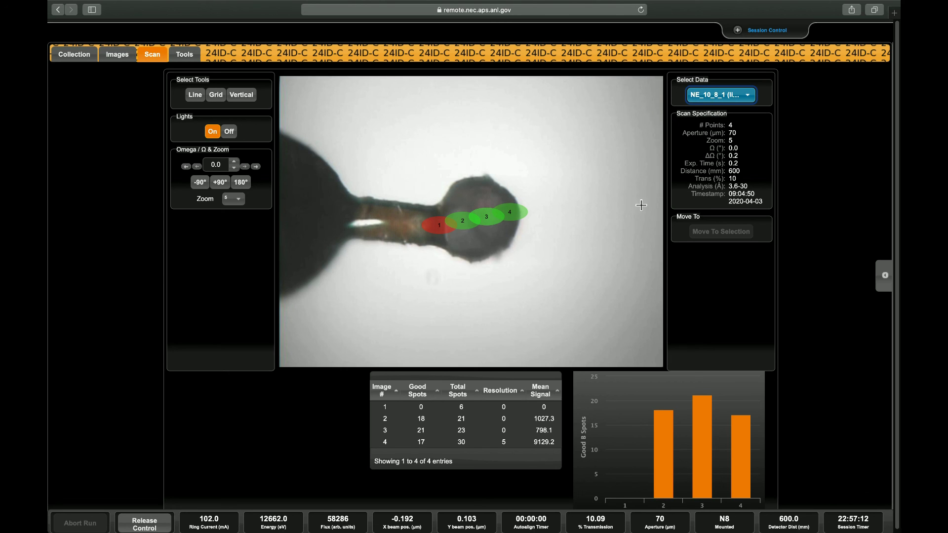
left_click(510, 213)
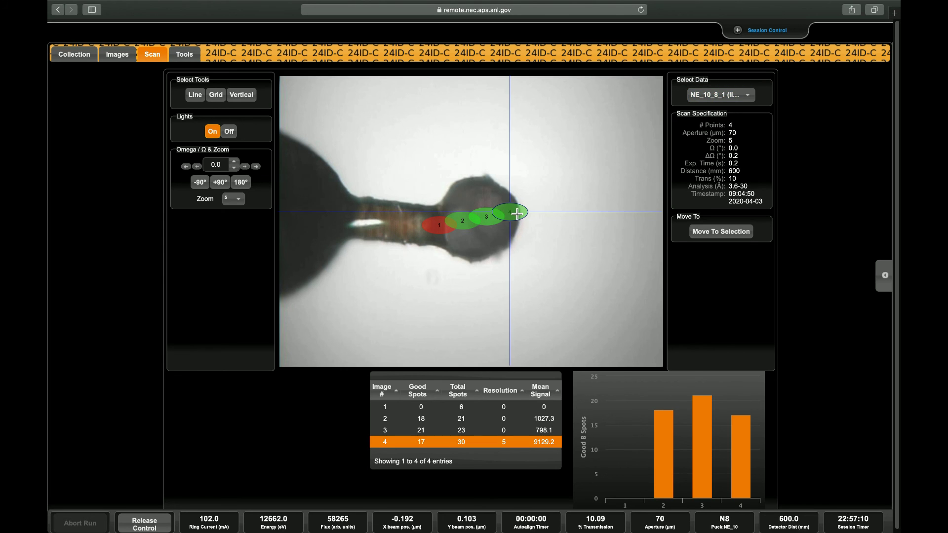
left_click(720, 231)
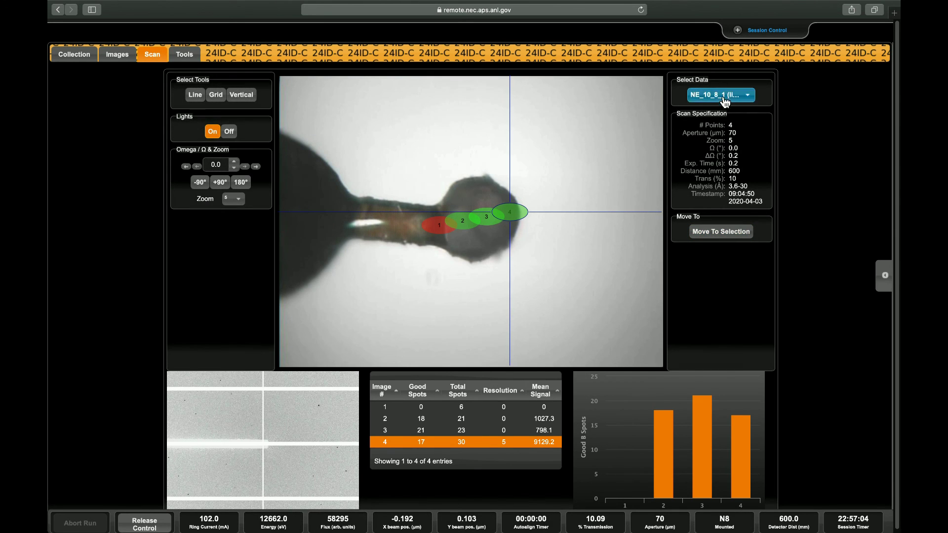
left_click(720, 95)
left_click(721, 108)
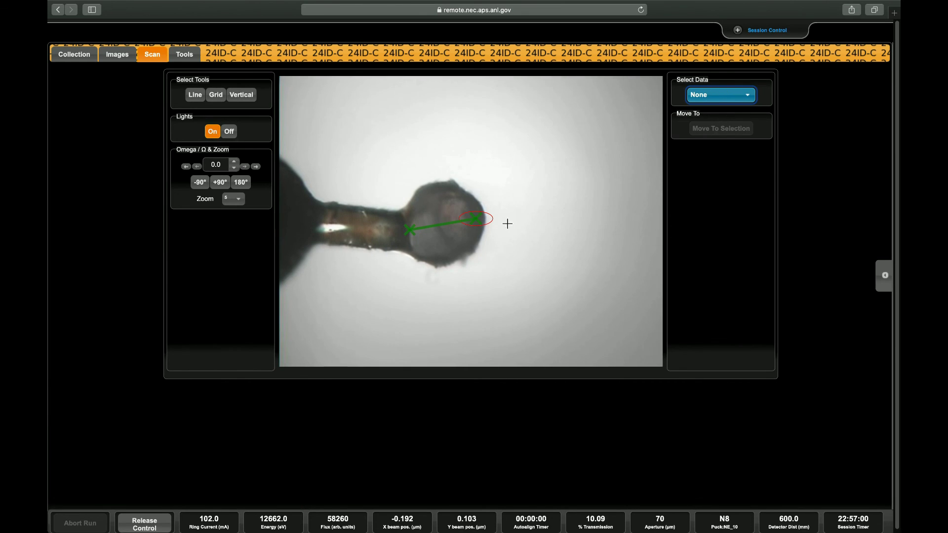
- Reload the NE_10_8_1 line scan, move the sample back to point 3, and set the displayed scan data to None
left_click(723, 98)
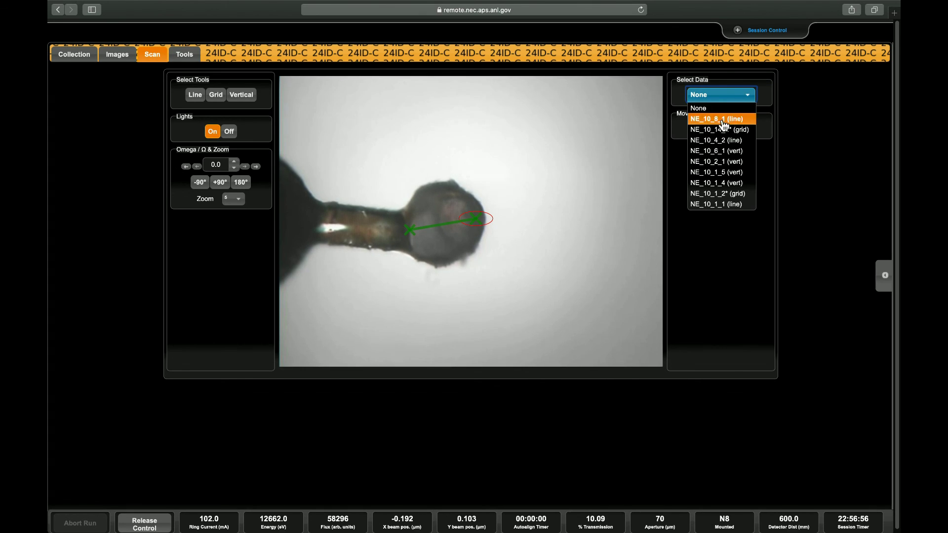
left_click(723, 120)
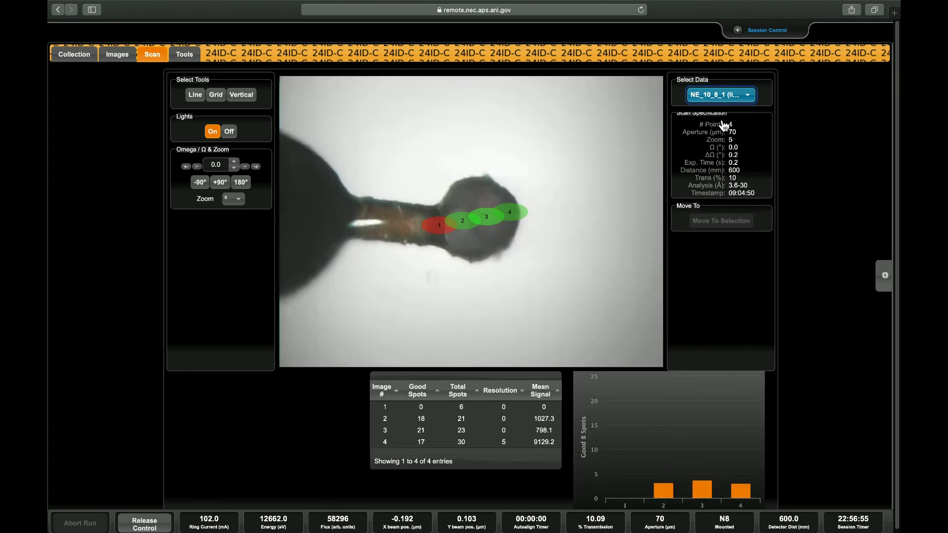
left_click(488, 217)
left_click(708, 236)
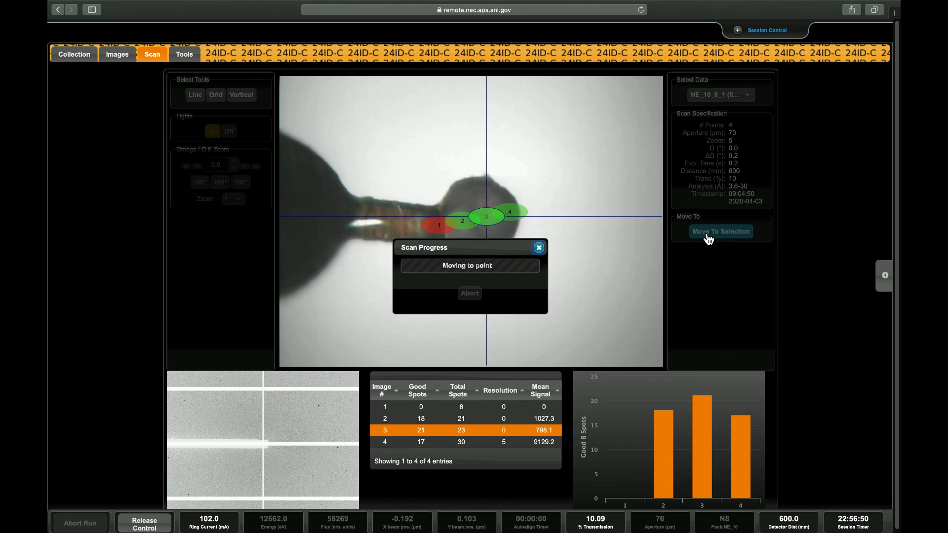
left_click(721, 95)
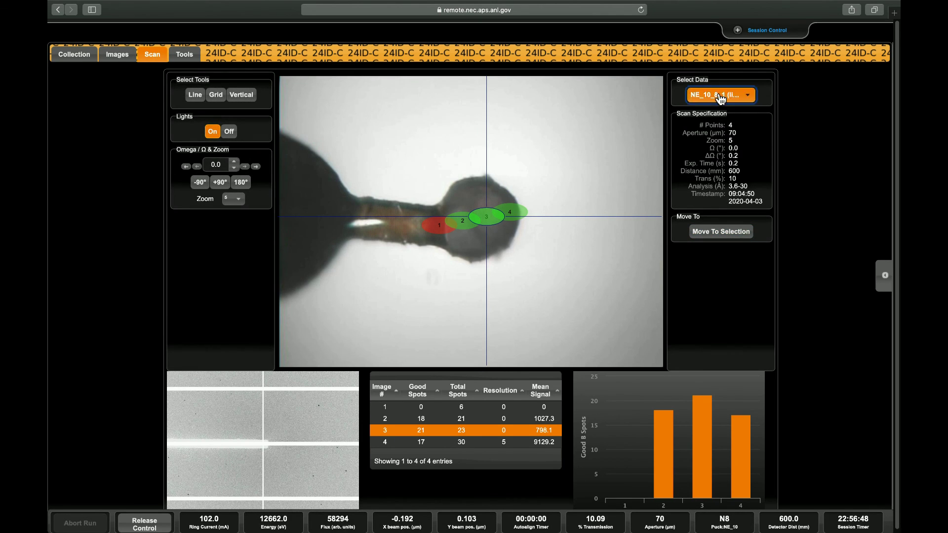
left_click(711, 115)
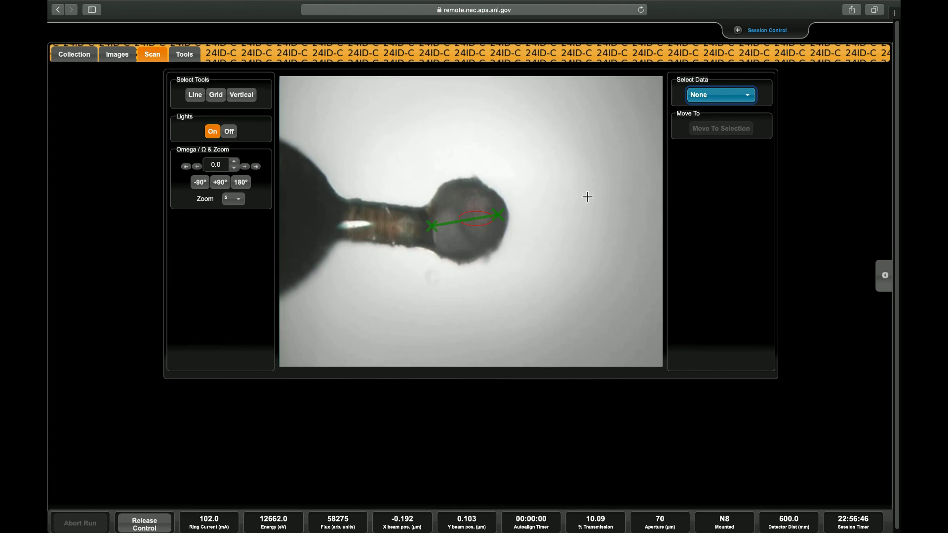